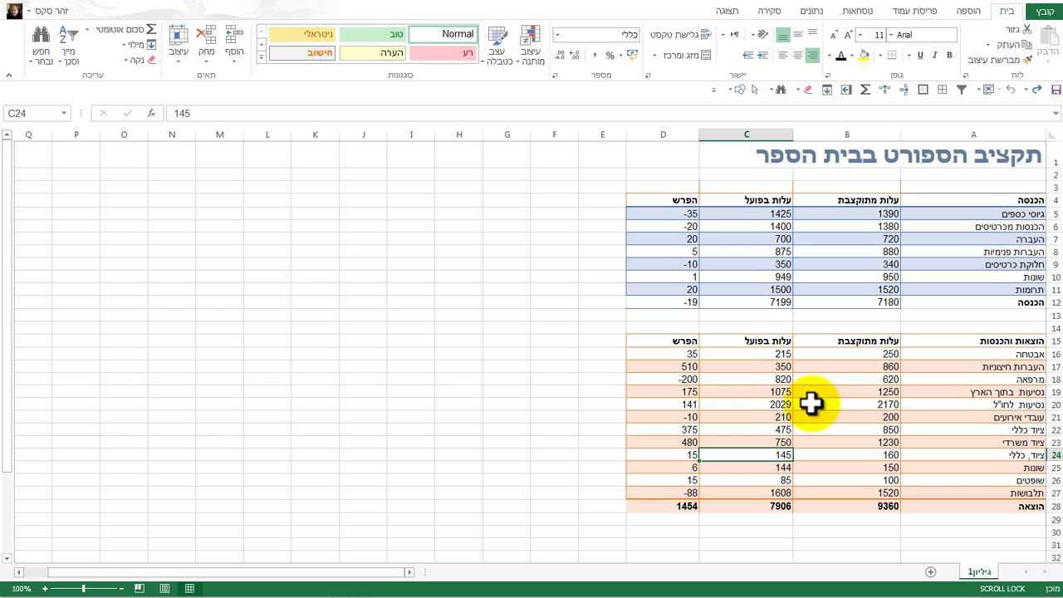
Select cell B20 in the expenses table of the school sports budget sheet
left_click(811, 404)
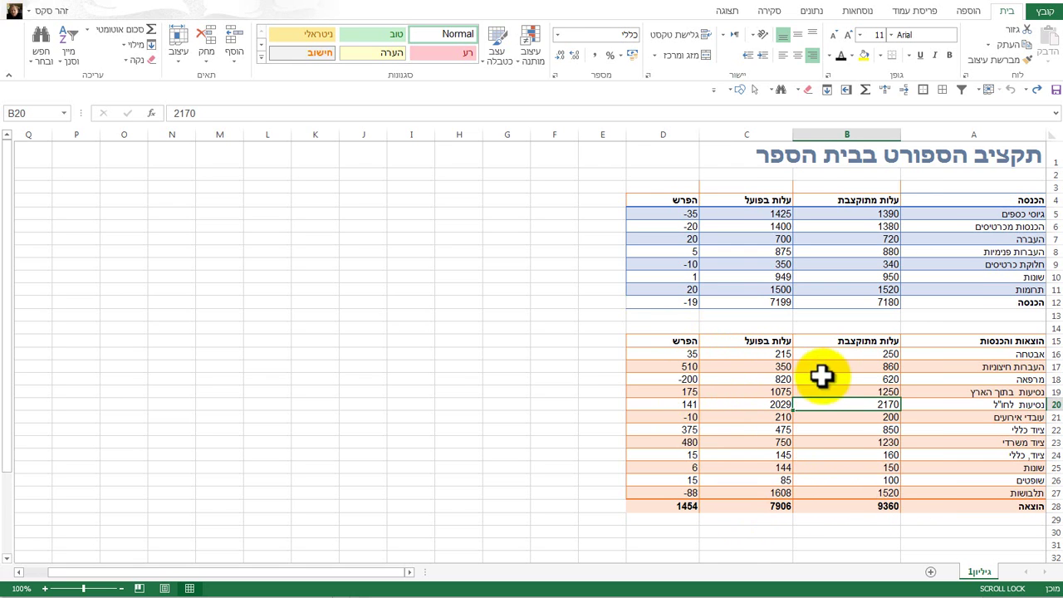
Move up to cell B18 and bring up the Insert ribbon's chart commands
key("Up")
key("Up")
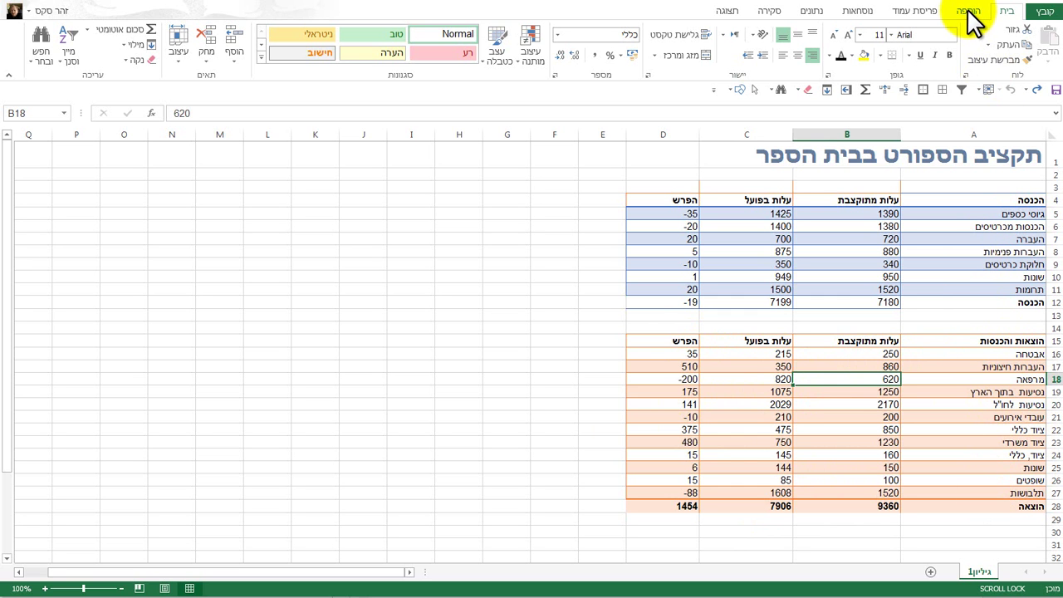
left_click(968, 12)
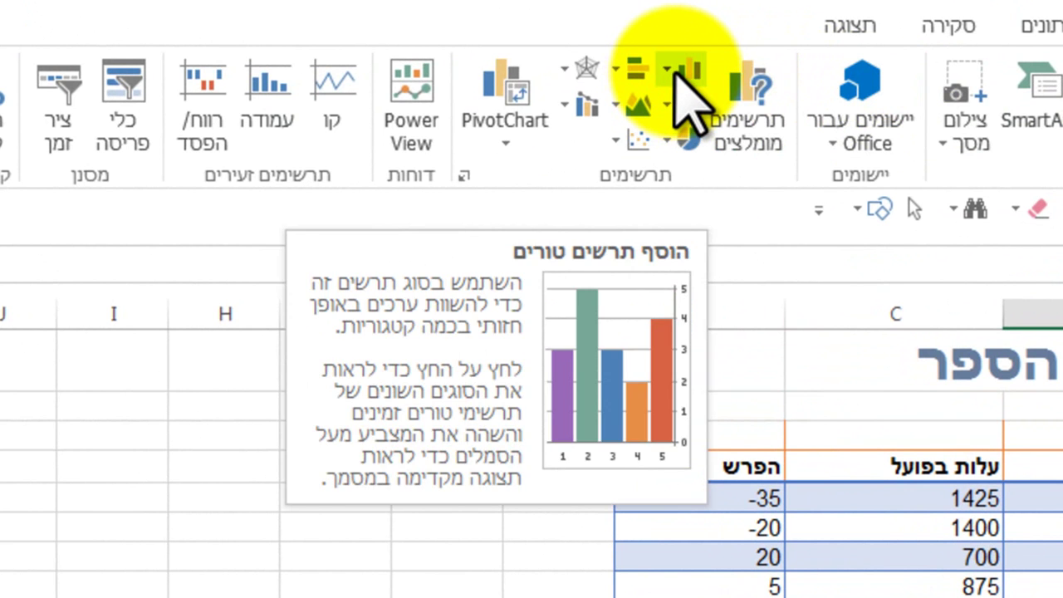
Insert a 3-D clustered column chart of the expenses data beside the budget tables
left_click(686, 75)
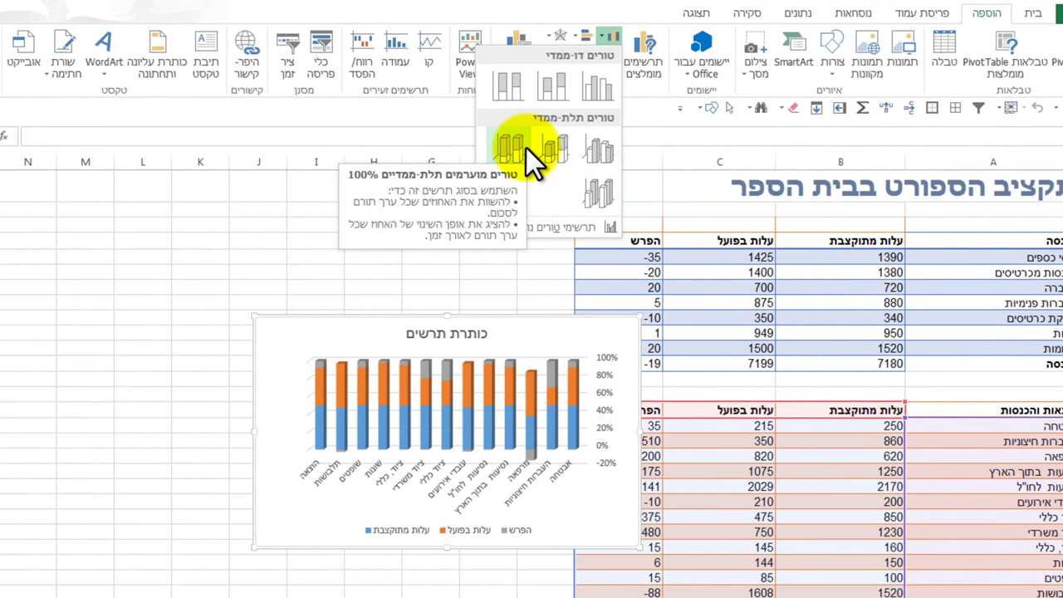
left_click(591, 189)
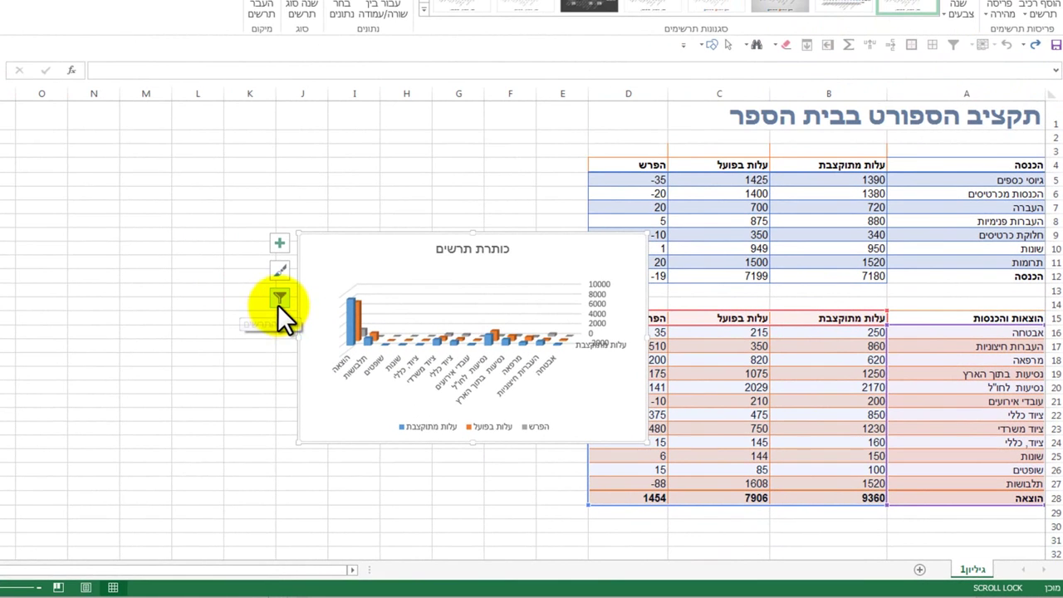
Filter out the הפרש series and הוצאה total, then widen the chart to the sheet's left edge
left_click(279, 297)
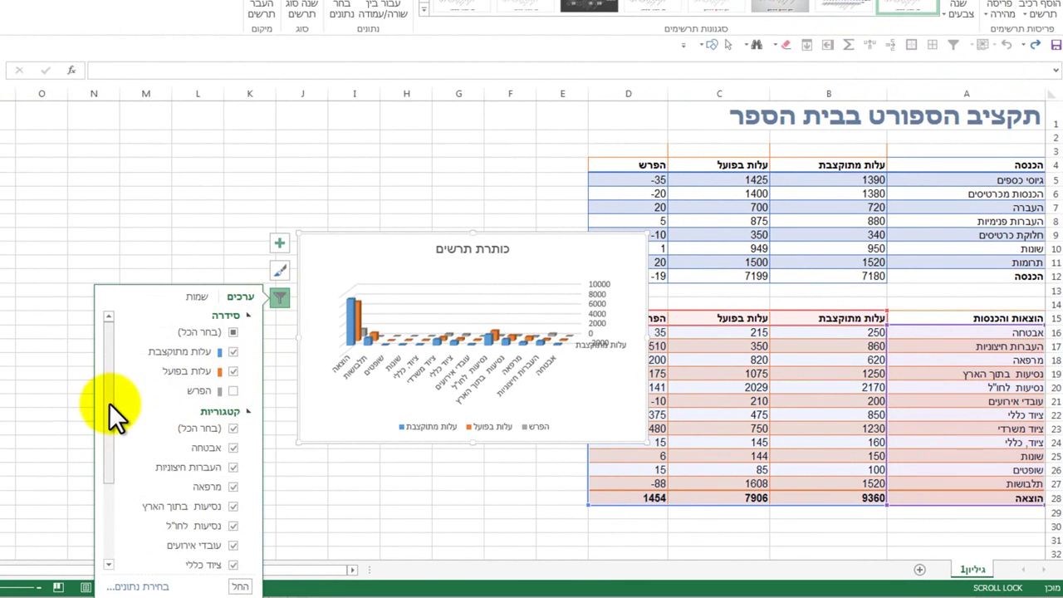
left_click_drag(109, 403, 117, 512)
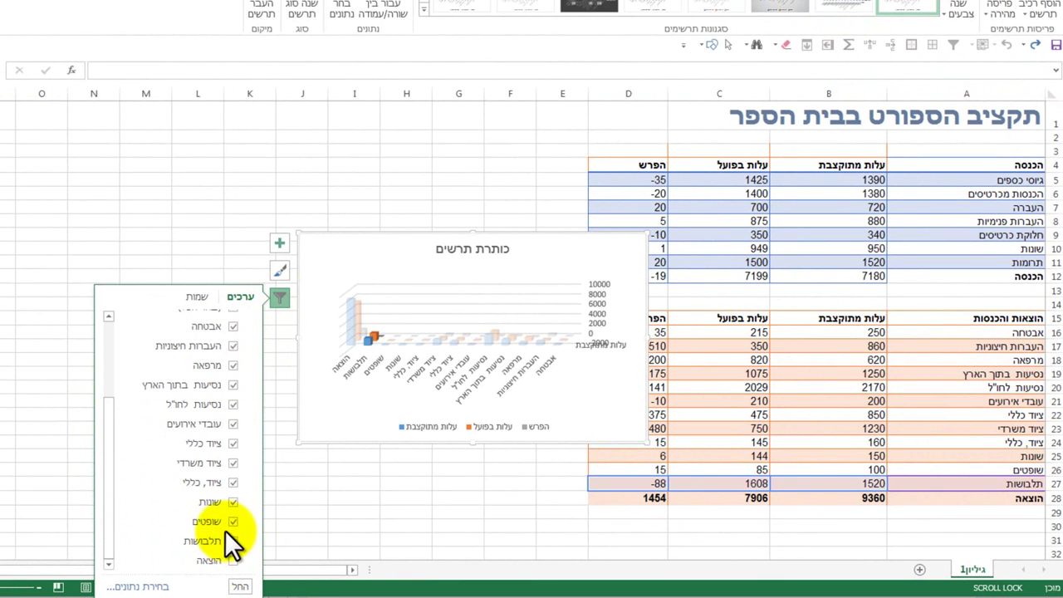
left_click(233, 560)
left_click(241, 587)
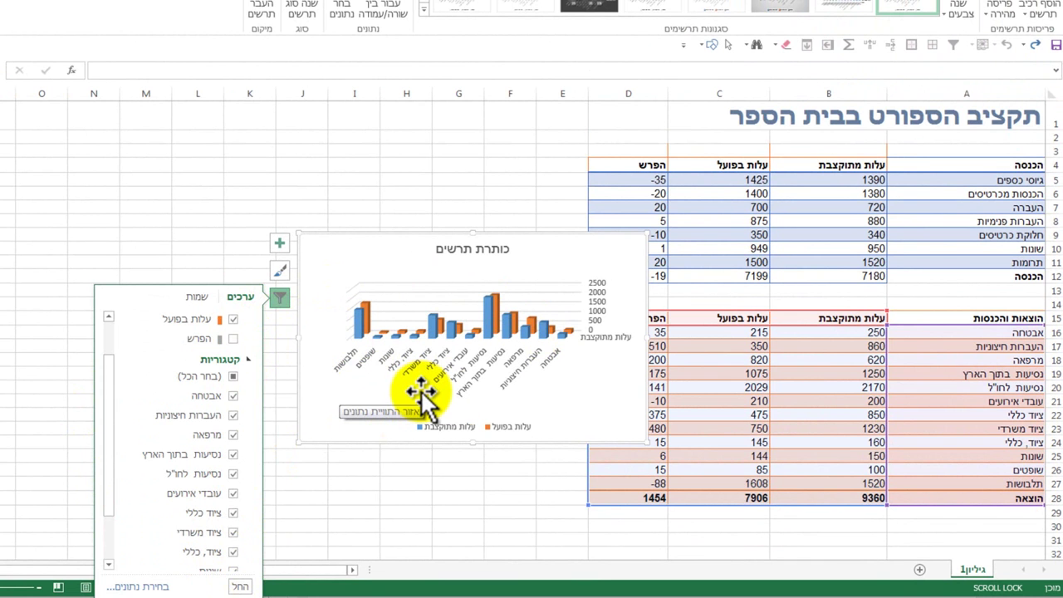
left_click(266, 340)
left_click_drag(266, 340, 12, 351)
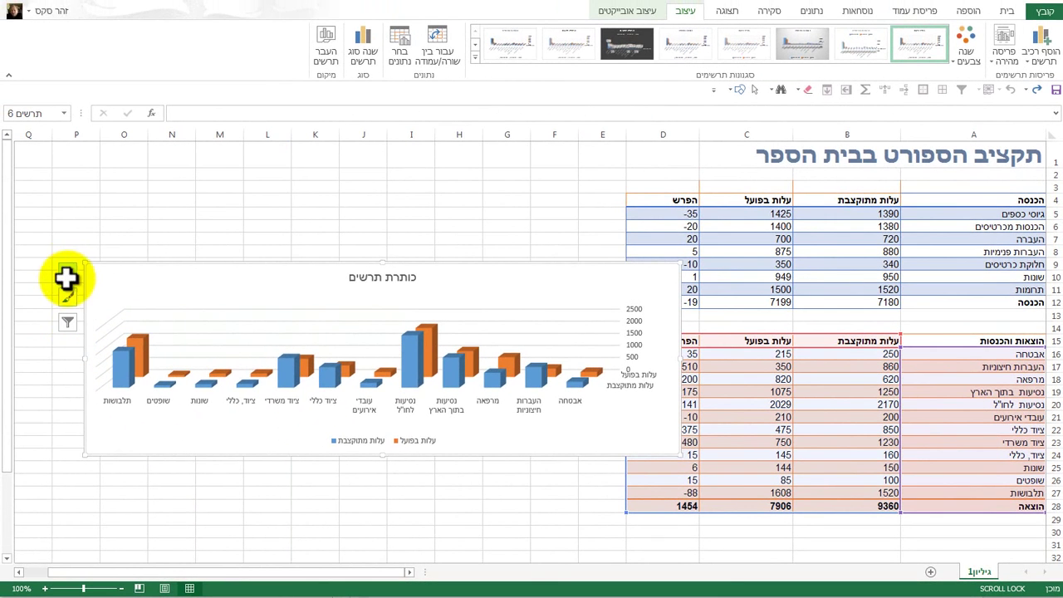
Narrow the chart from its left side and slide it right against the budget tables
left_click_drag(85, 361, 201, 369)
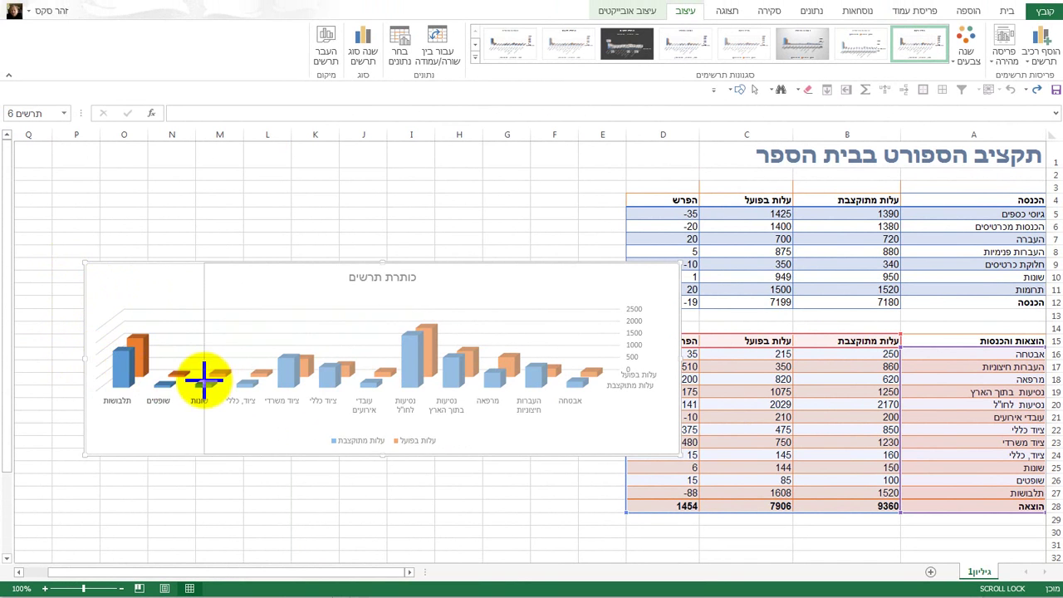
left_click(185, 269)
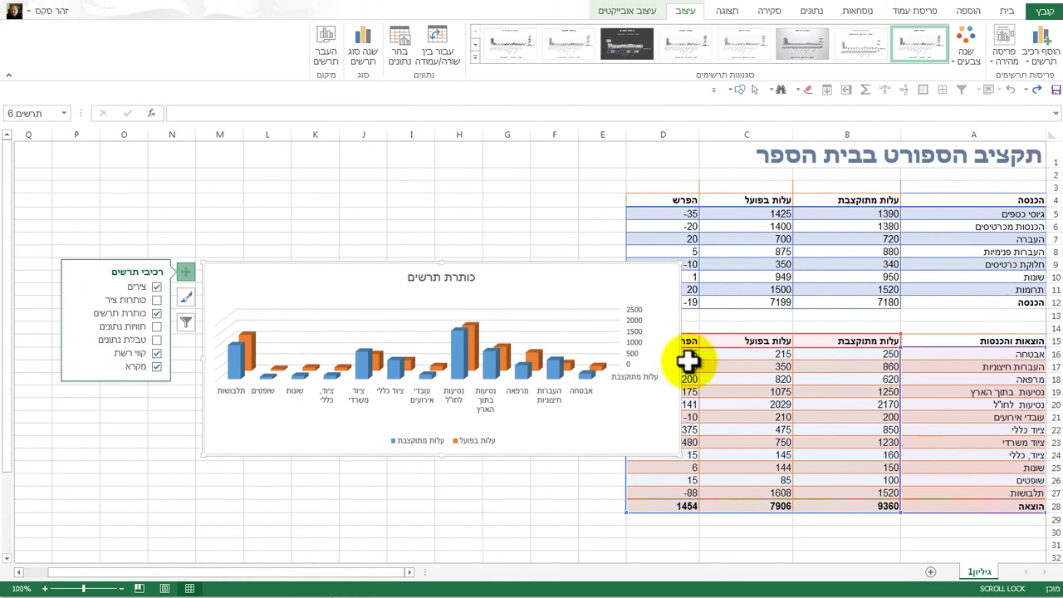
left_click_drag(689, 359, 812, 378)
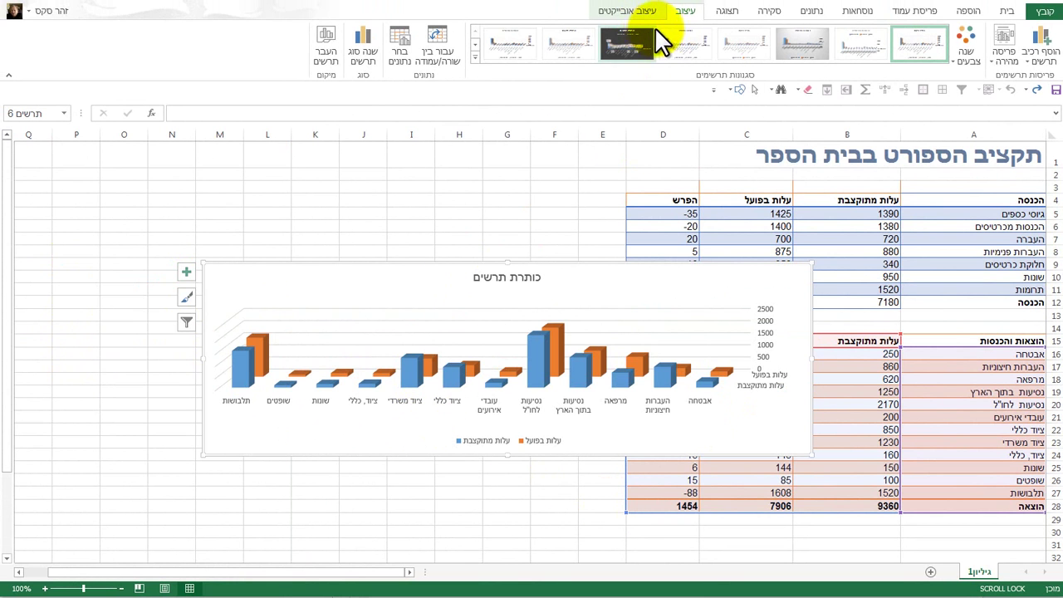
Change the expenses chart from 3-D columns to a 3-D Area chart of planned and actual costs
left_click(968, 13)
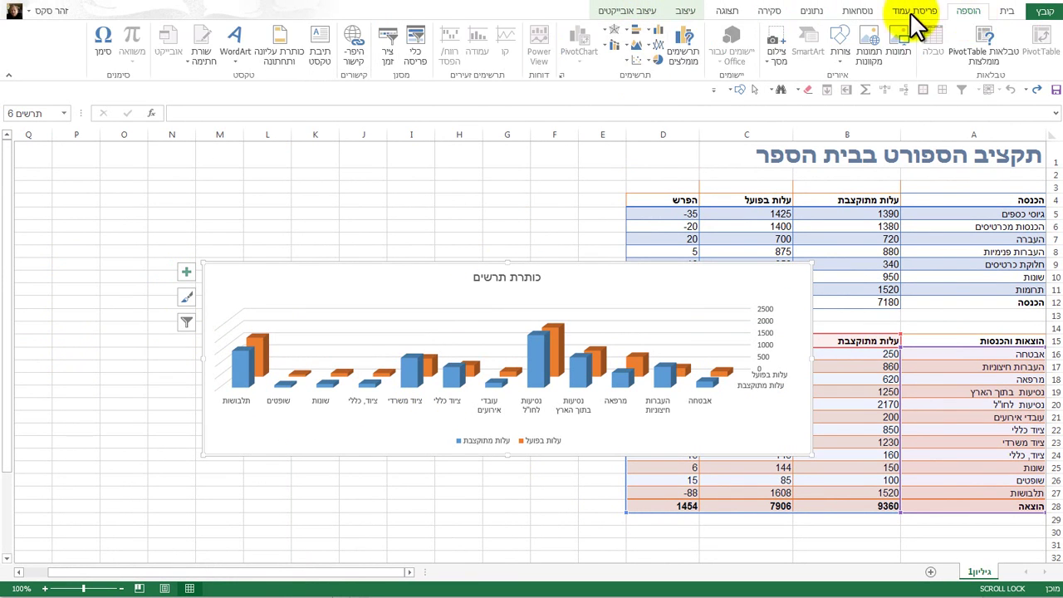
left_click(635, 27)
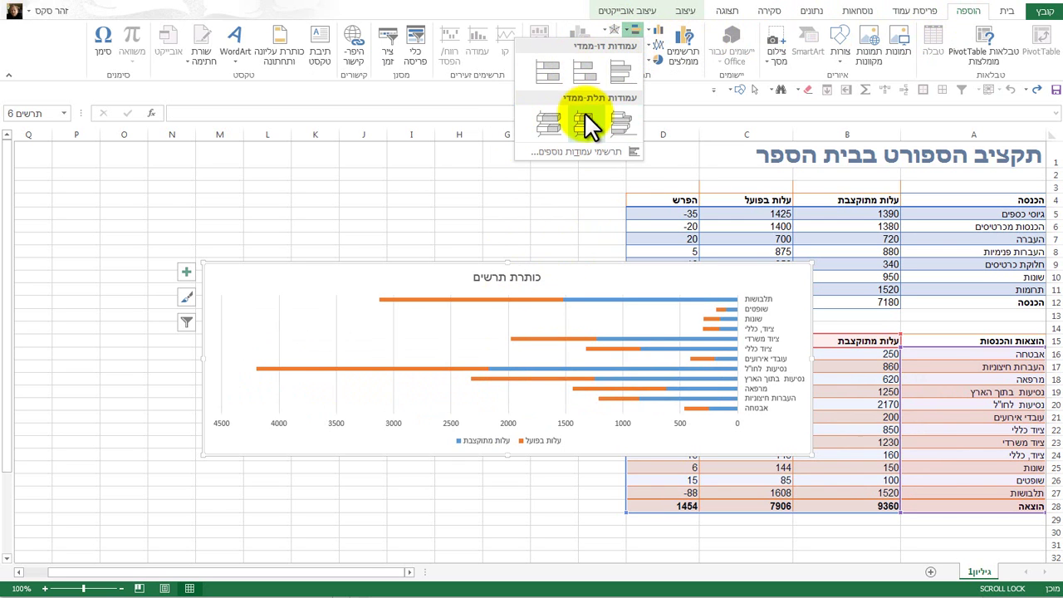
left_click(581, 29)
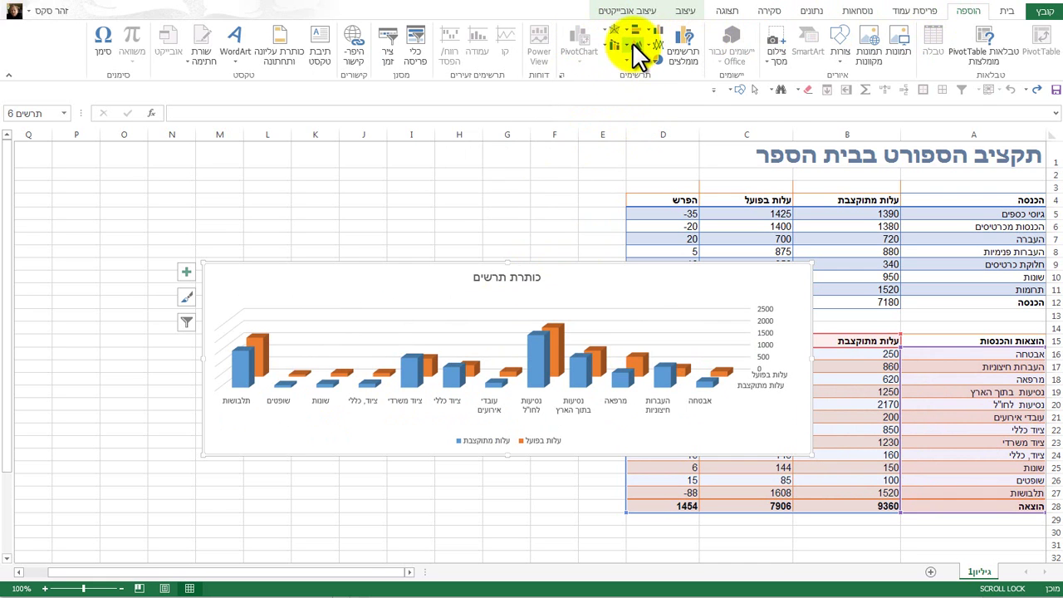
left_click(634, 44)
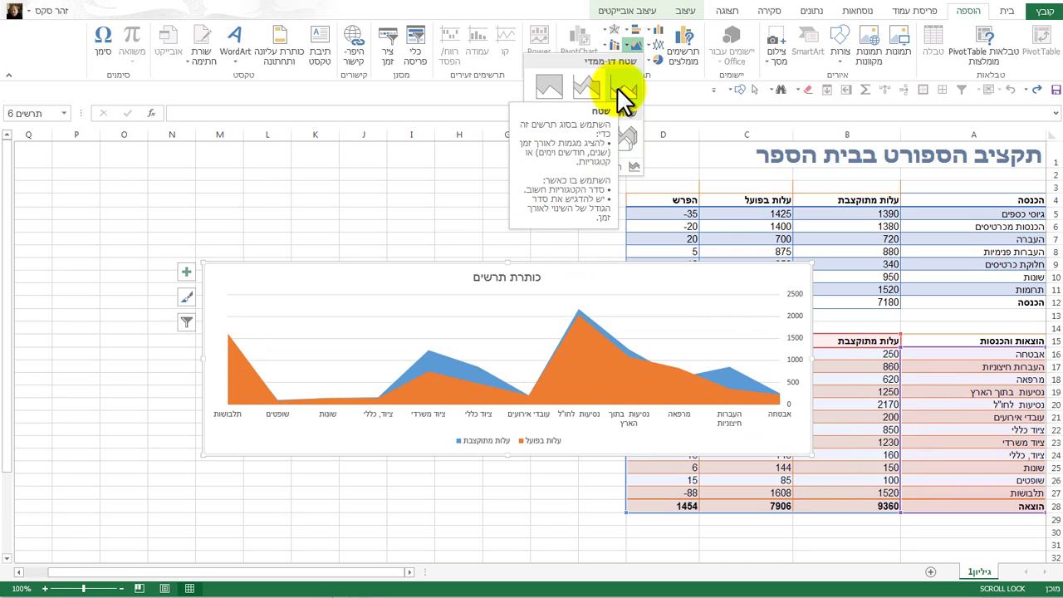
left_click(624, 148)
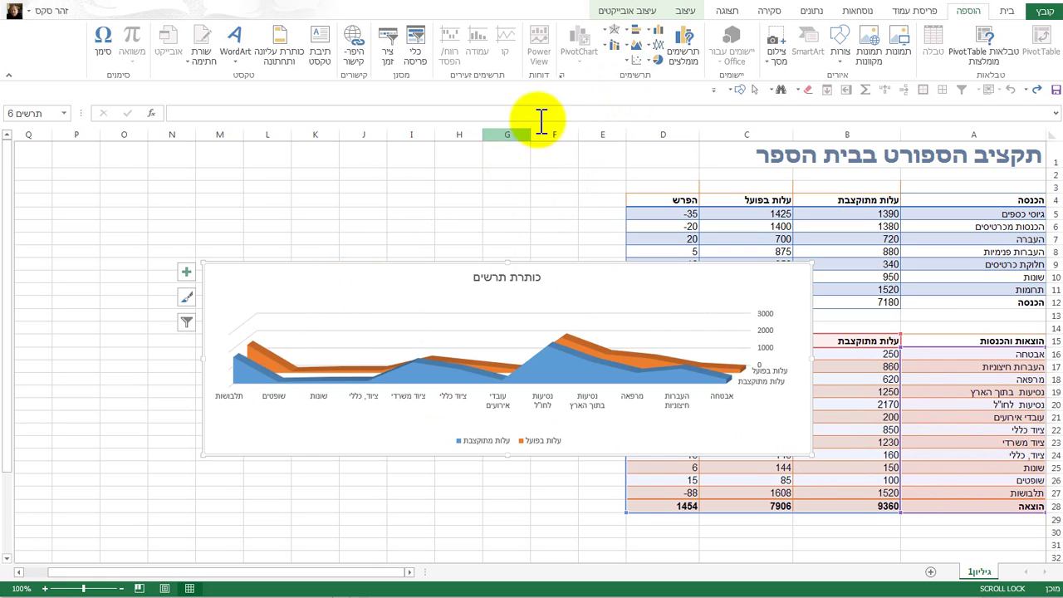
Try clustered column, stacked column and stacked area types on the expenses chart
left_click(653, 30)
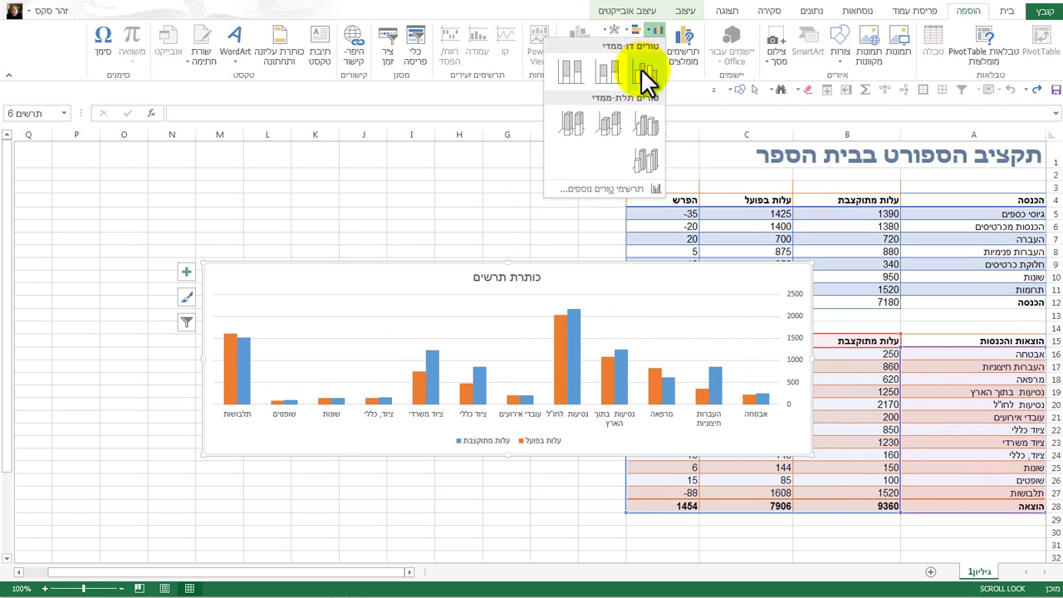
left_click(641, 67)
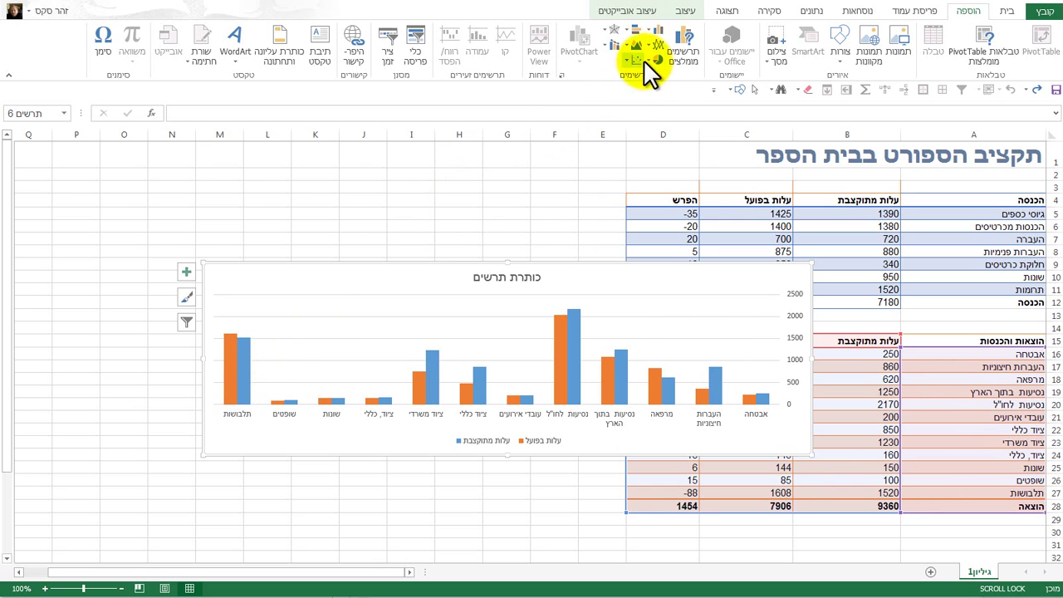
left_click(653, 31)
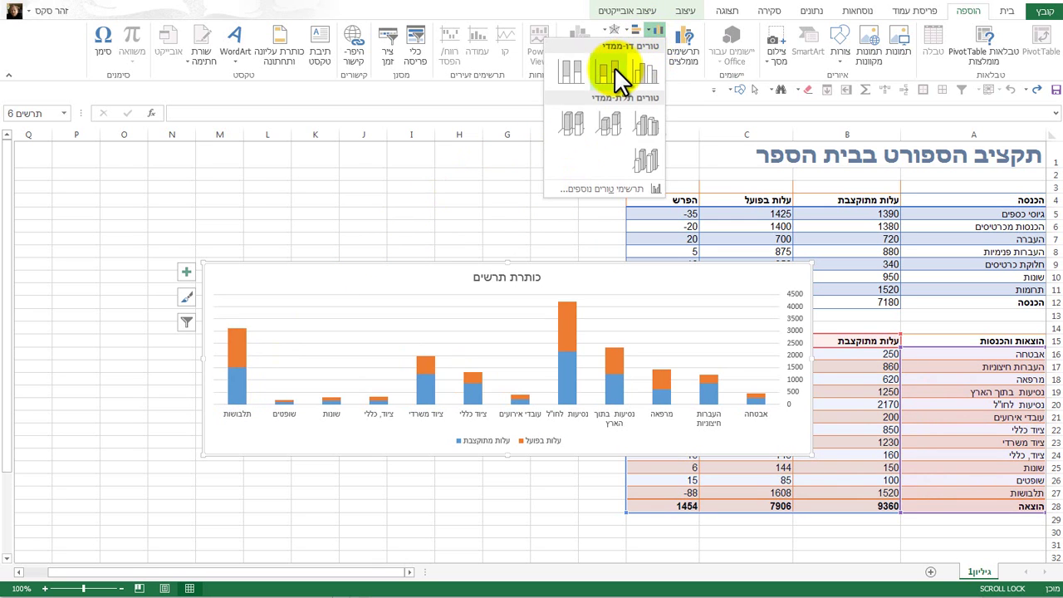
left_click(614, 66)
left_click(640, 40)
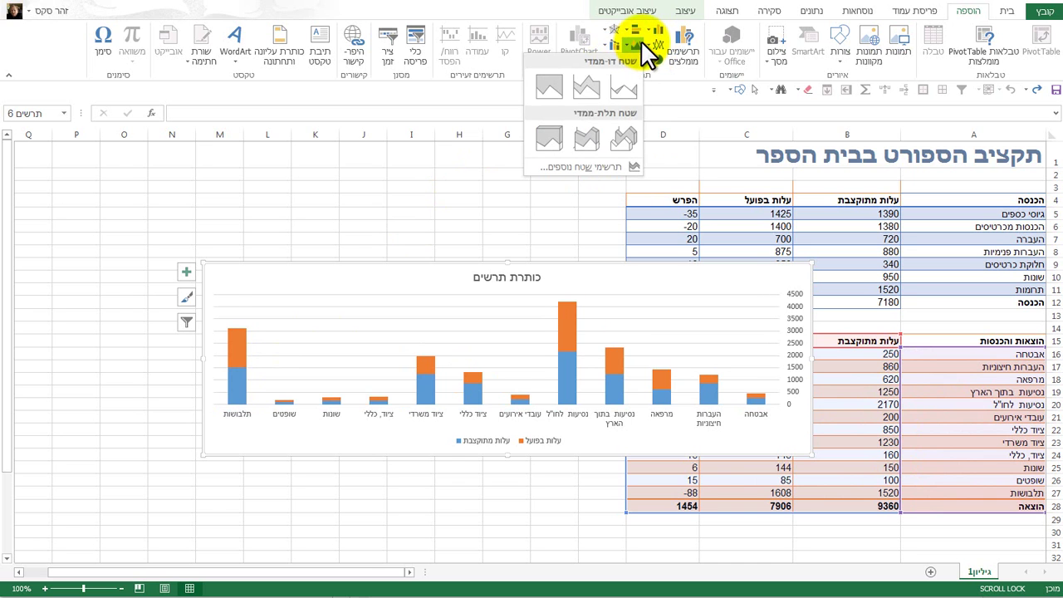
left_click(593, 89)
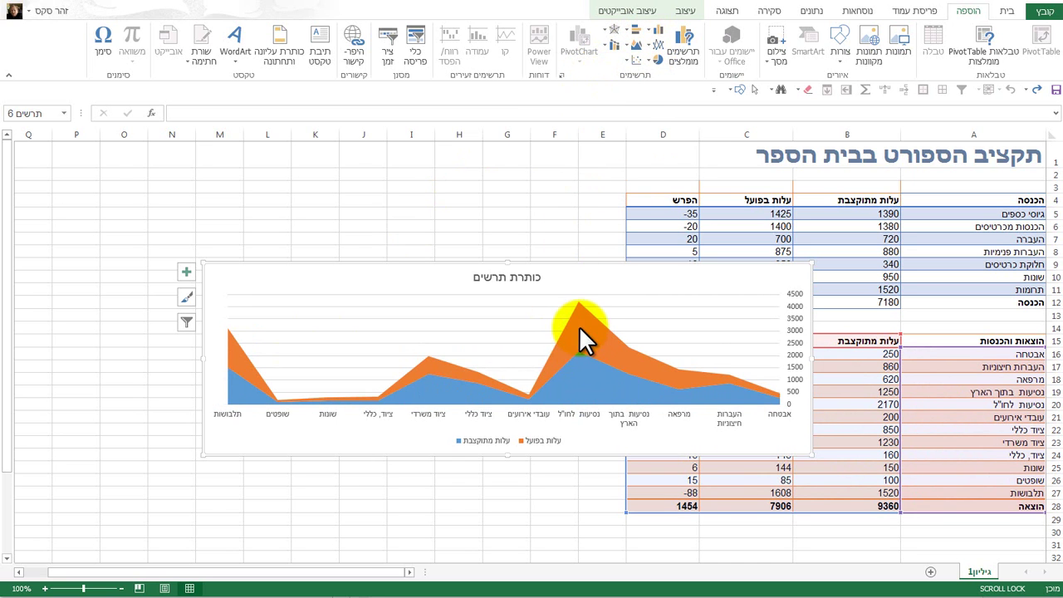
Try 3-D stacked area and a combo layout, then settle on 100% Stacked Column
left_click(639, 44)
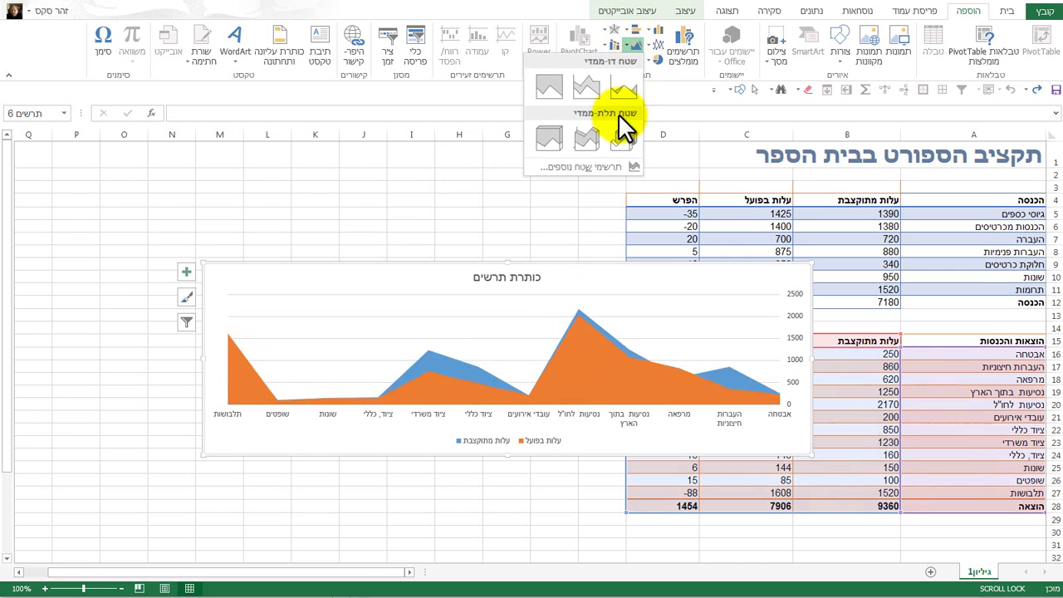
left_click(586, 139)
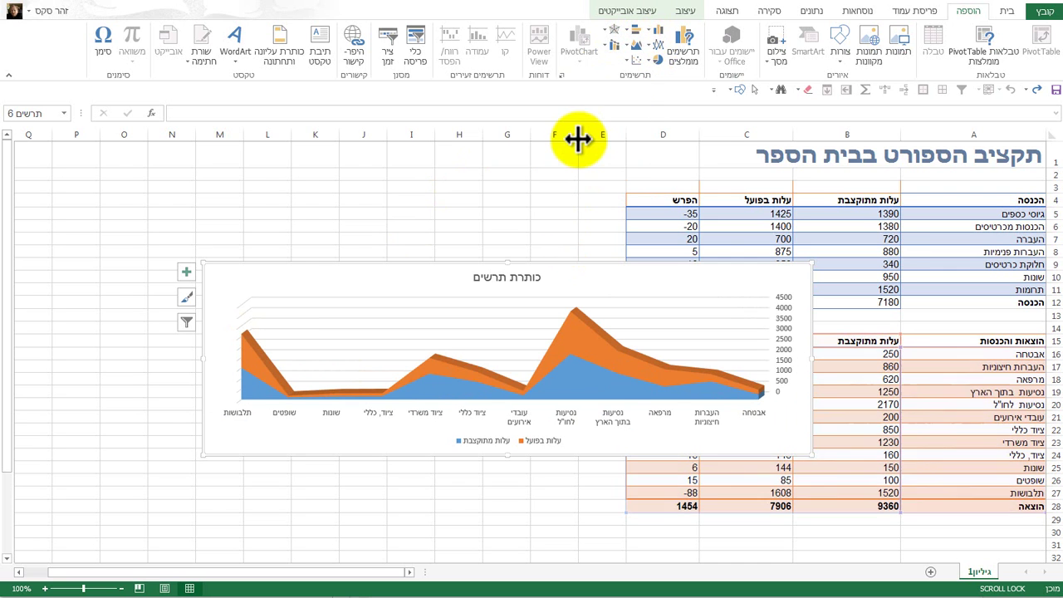
mouse_move(571, 366)
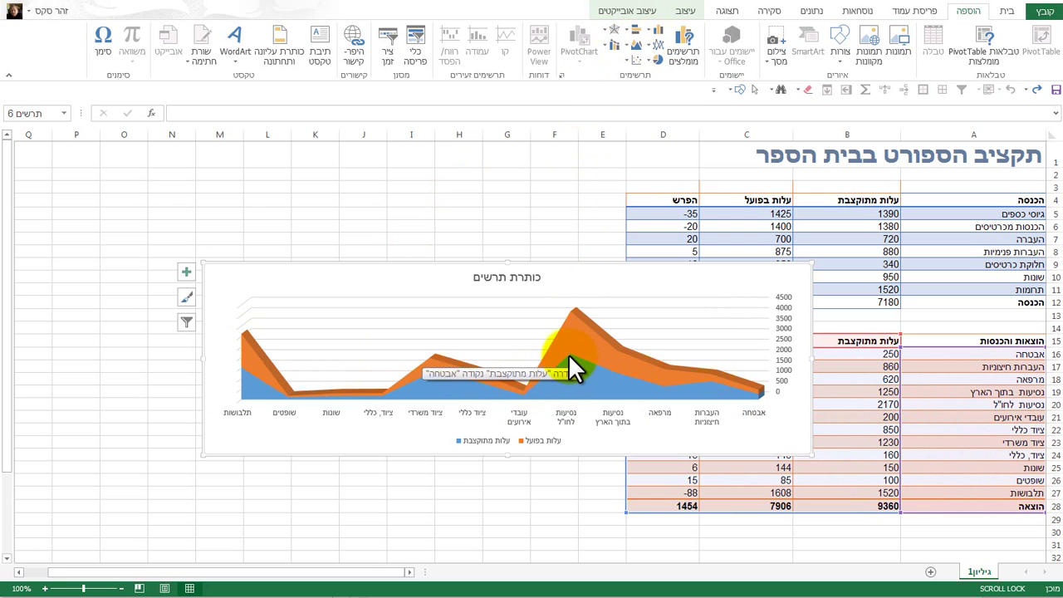
left_click(612, 48)
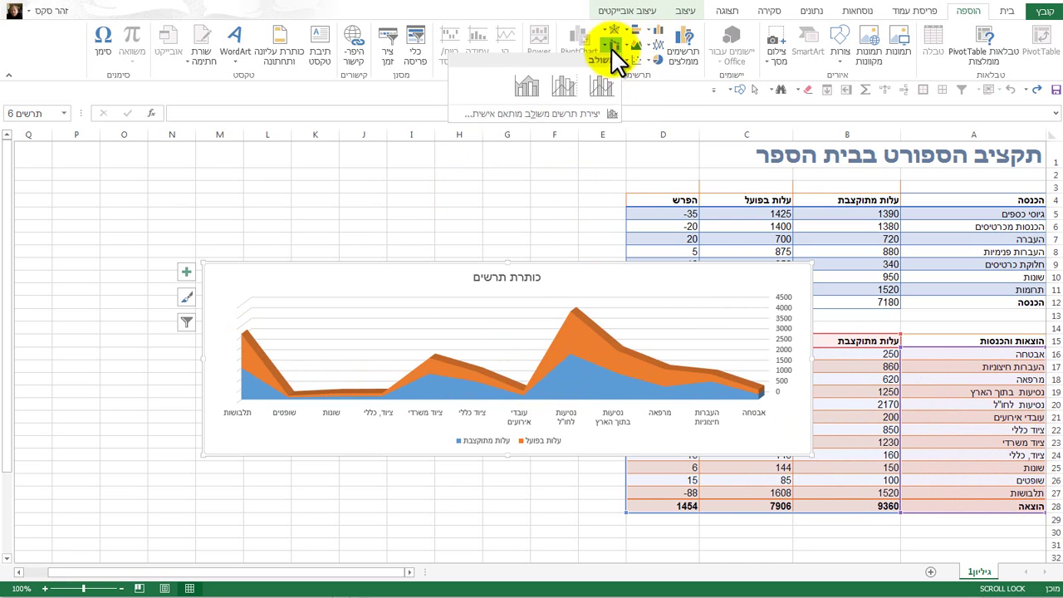
left_click(529, 86)
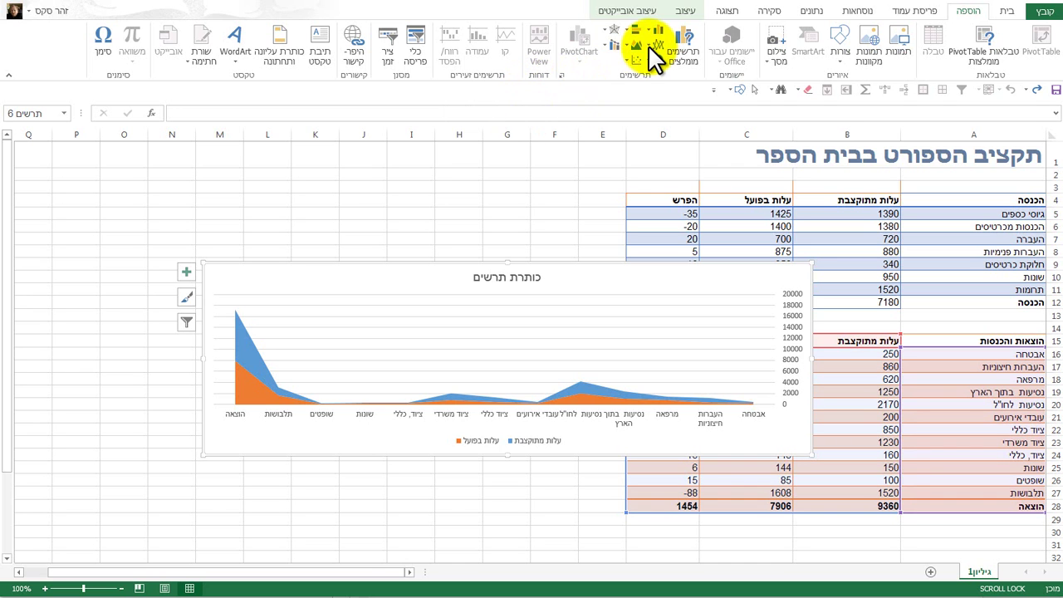
left_click(654, 36)
left_click(566, 75)
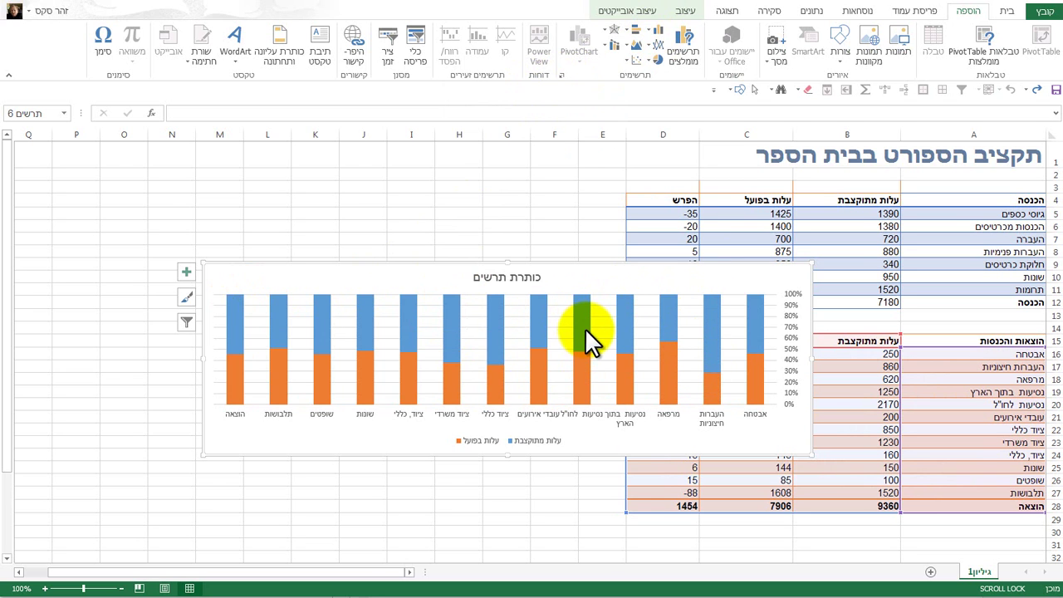
Try 100% Stacked Bar and 3-D 100% Stacked Area, then settle on 3-D Stacked Area
left_click(631, 31)
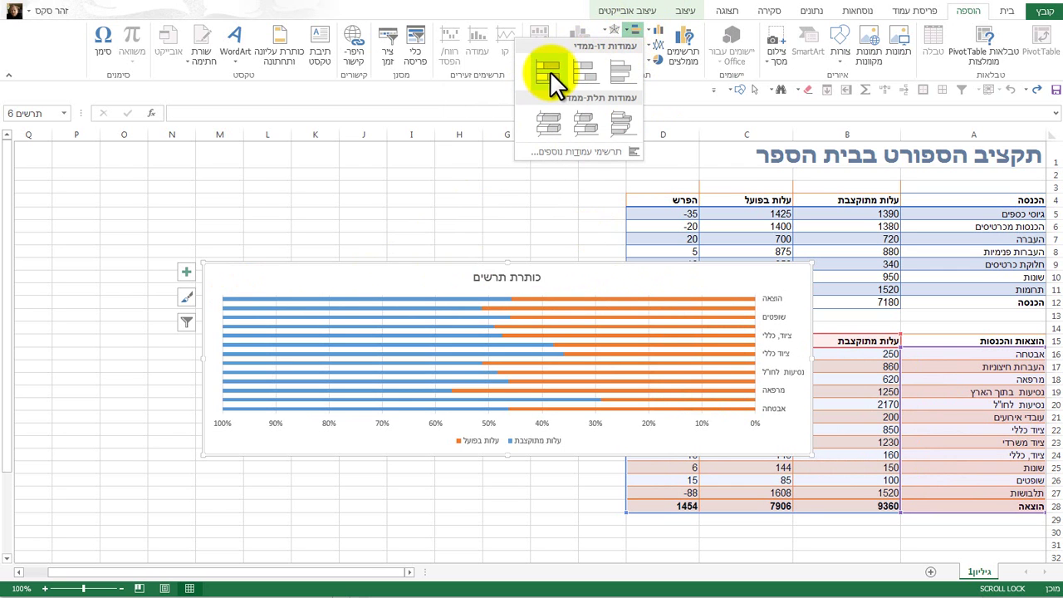
left_click(547, 125)
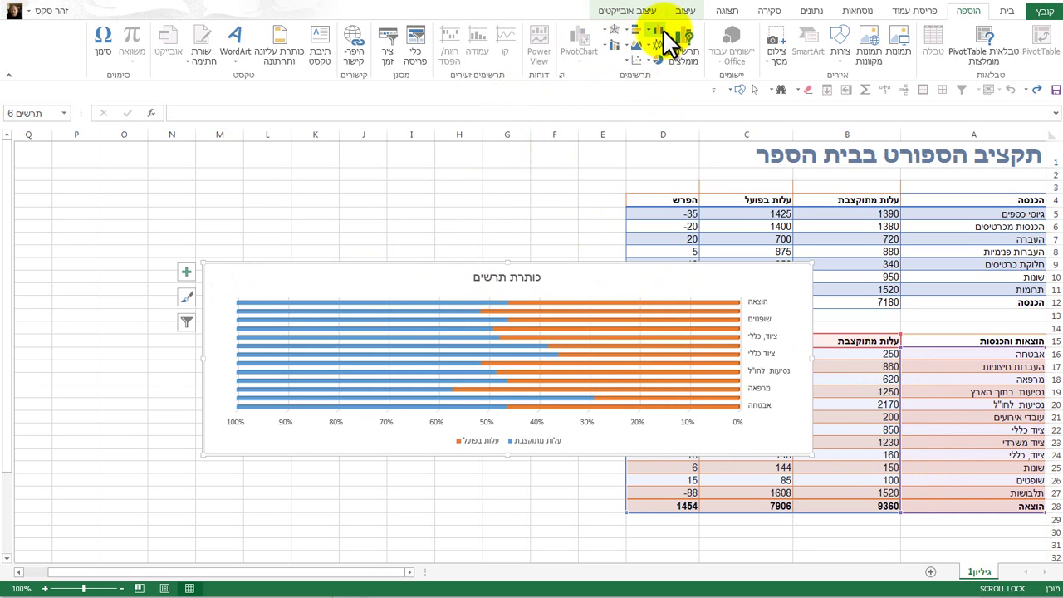
left_click(632, 43)
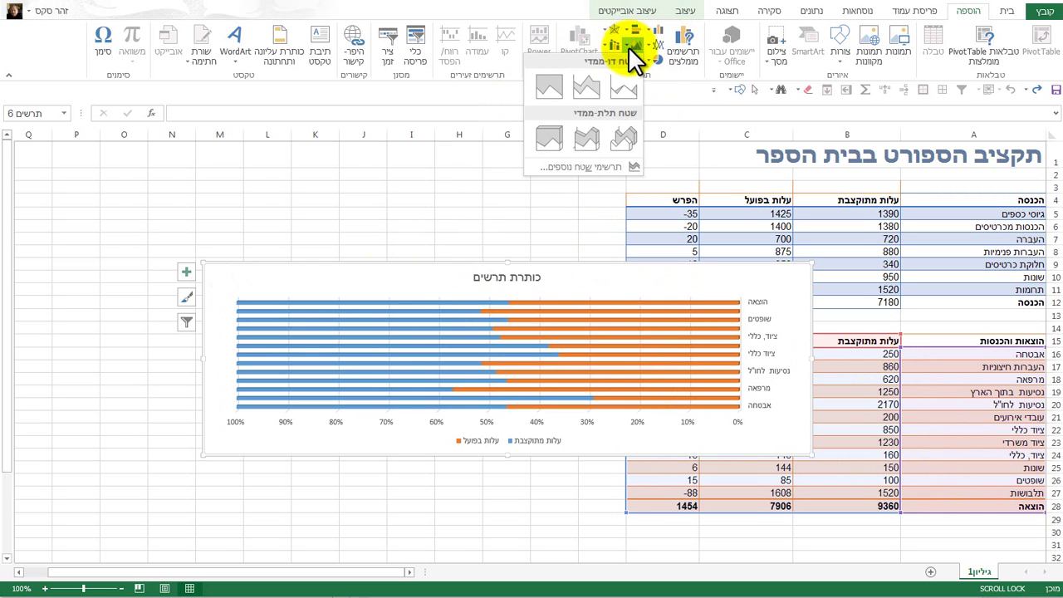
left_click(555, 139)
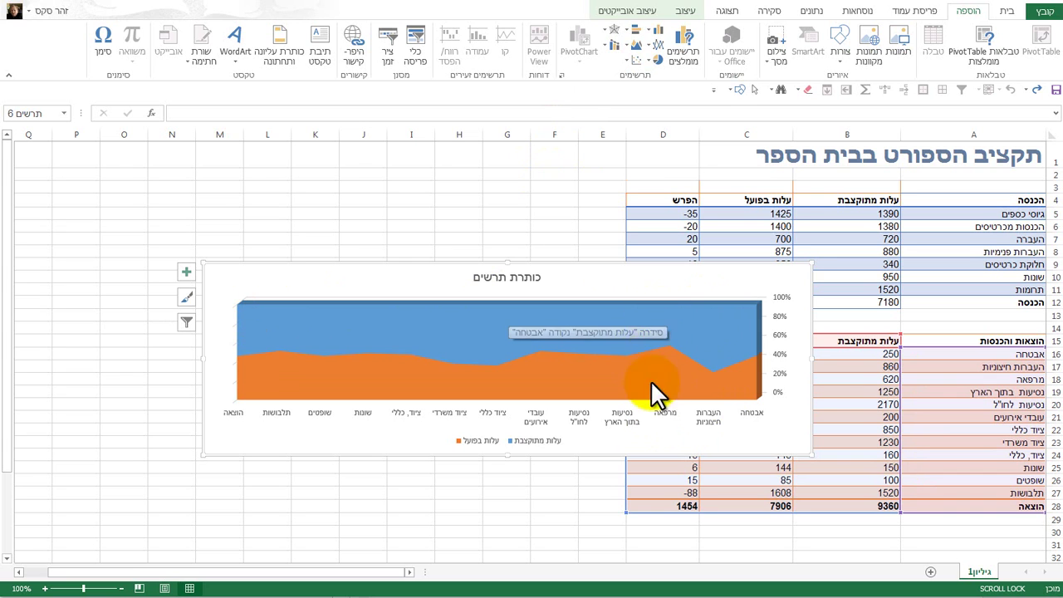
left_click(716, 362)
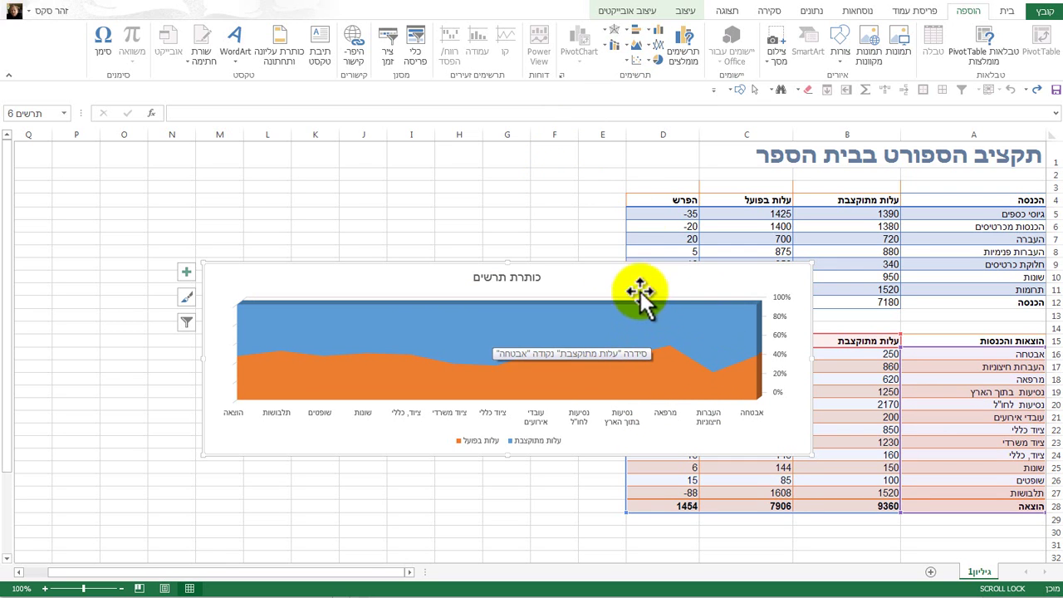
left_click(633, 48)
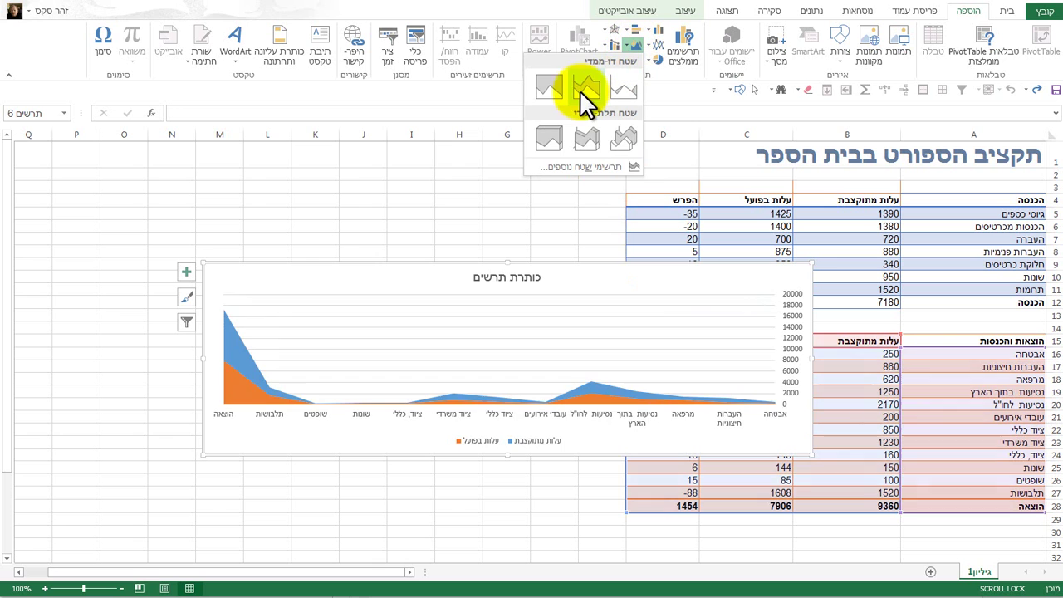
left_click(586, 137)
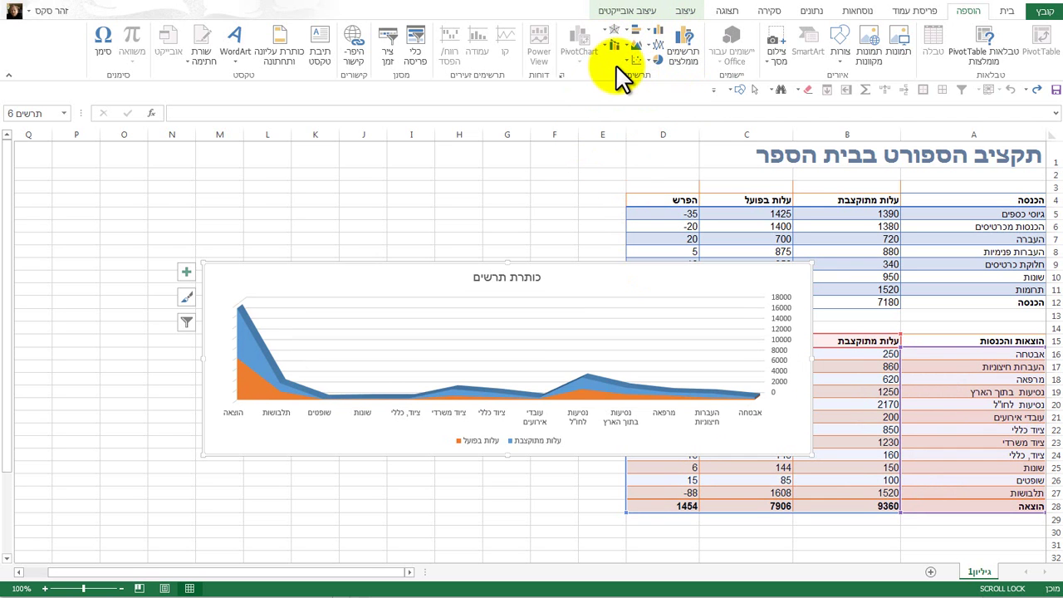
Add a data table with no legend keys beneath the 3-D stacked area chart
left_click(187, 273)
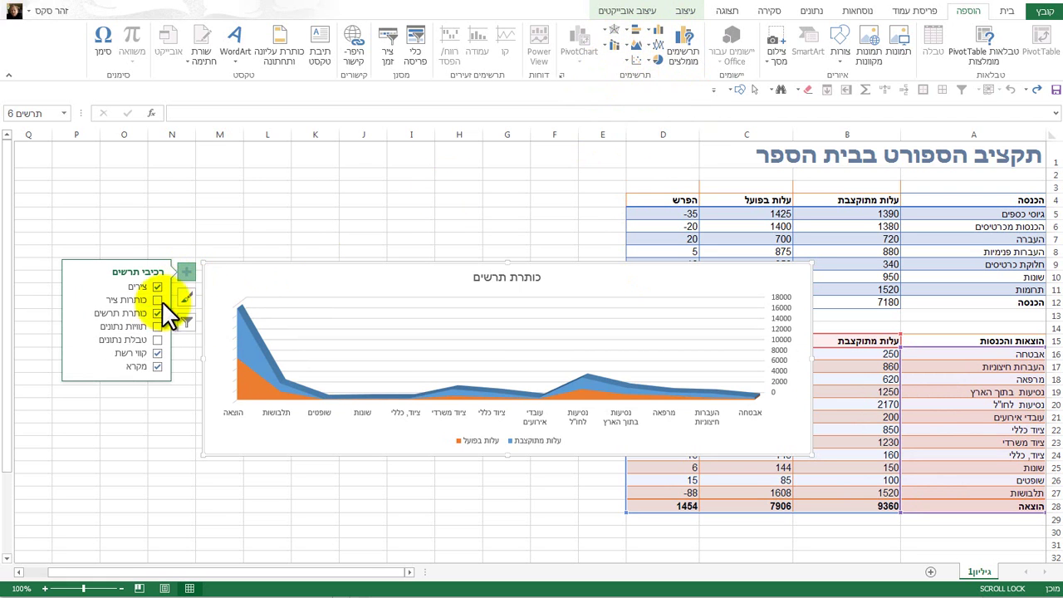
left_click(155, 339)
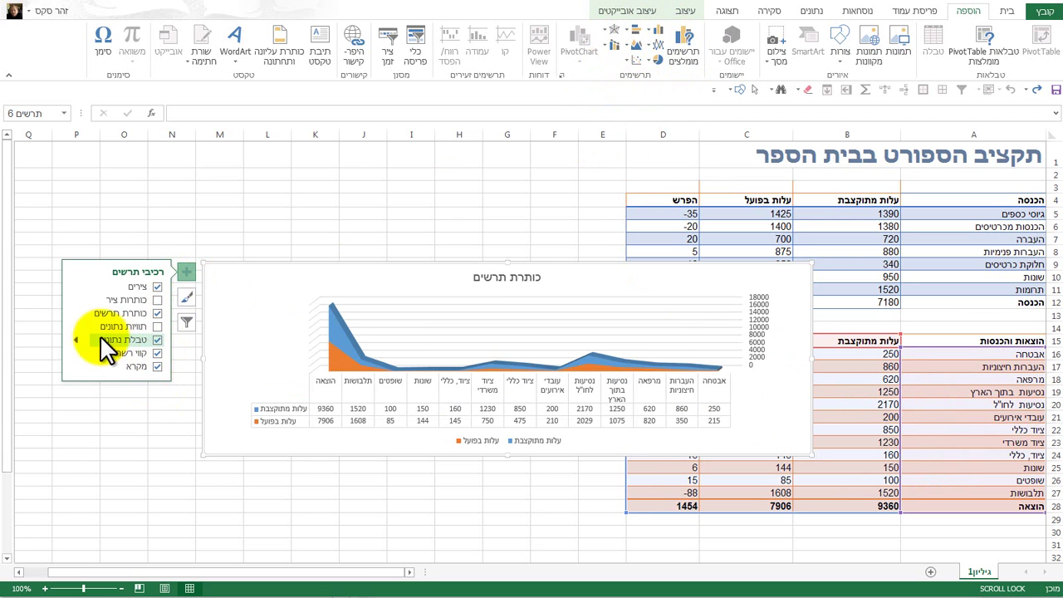
left_click(73, 339)
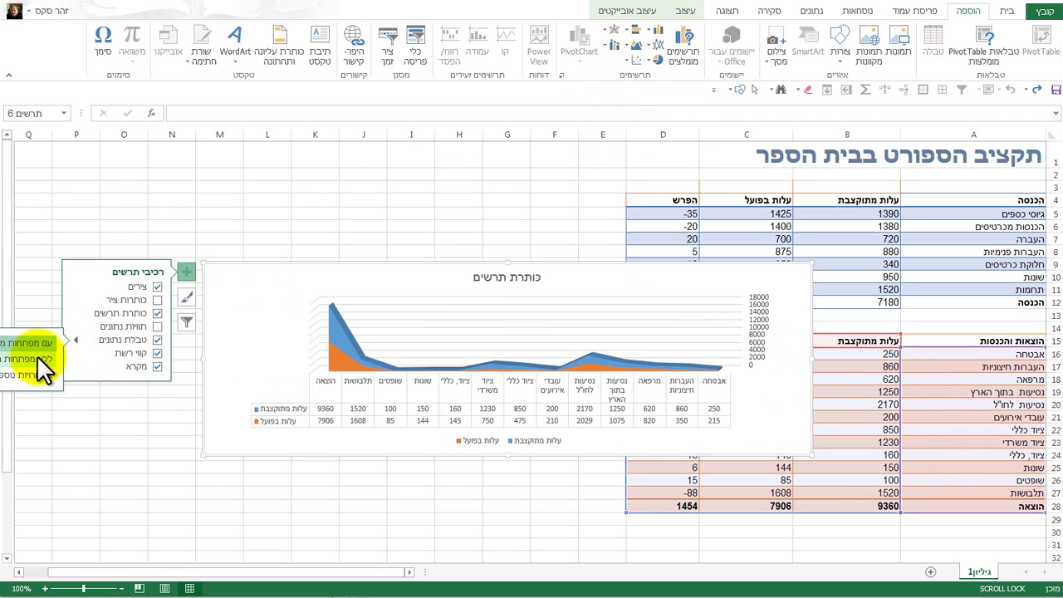
left_click(37, 356)
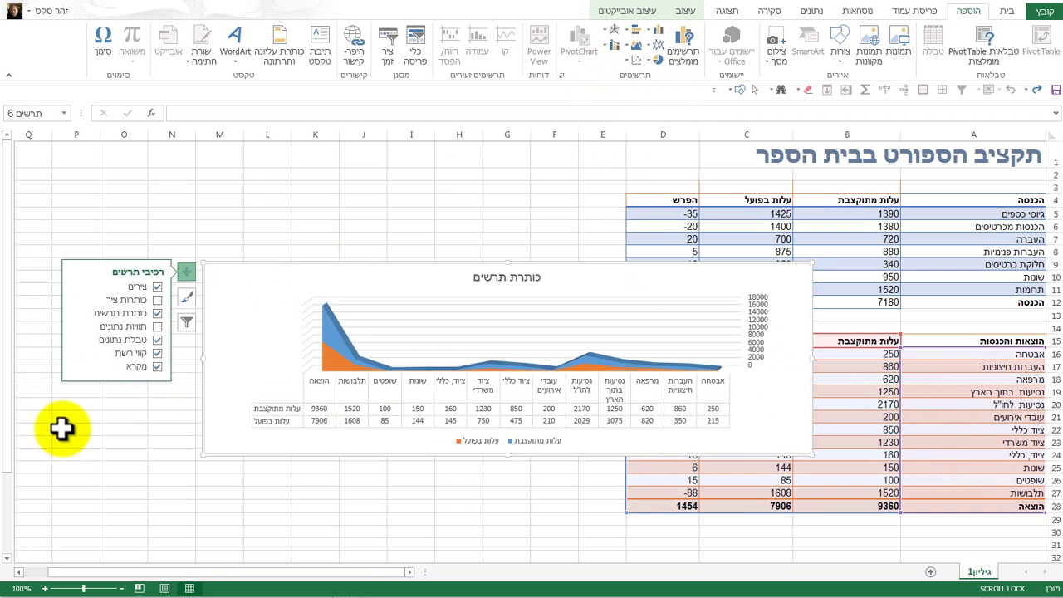